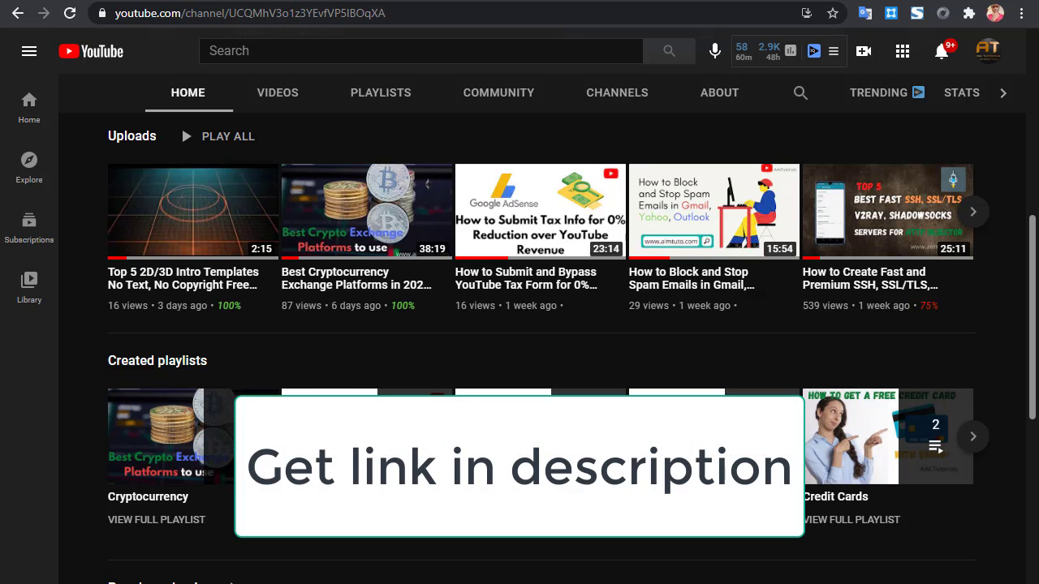
Step: Load justuseapp.com in a new tab and go to its Free Trial Card page
key("ctrl+t")
type("jus")
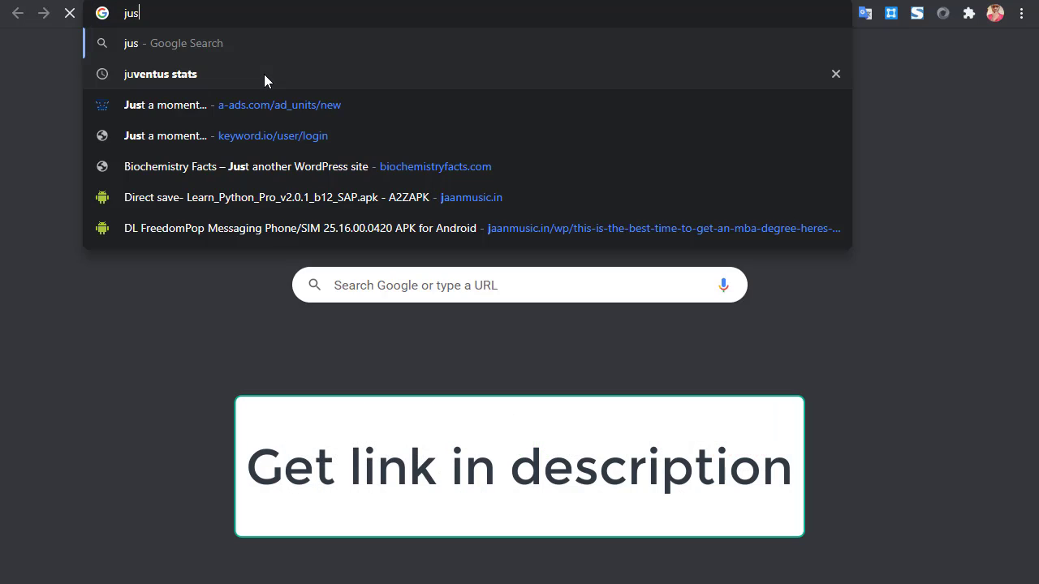
type("tuseapp.co")
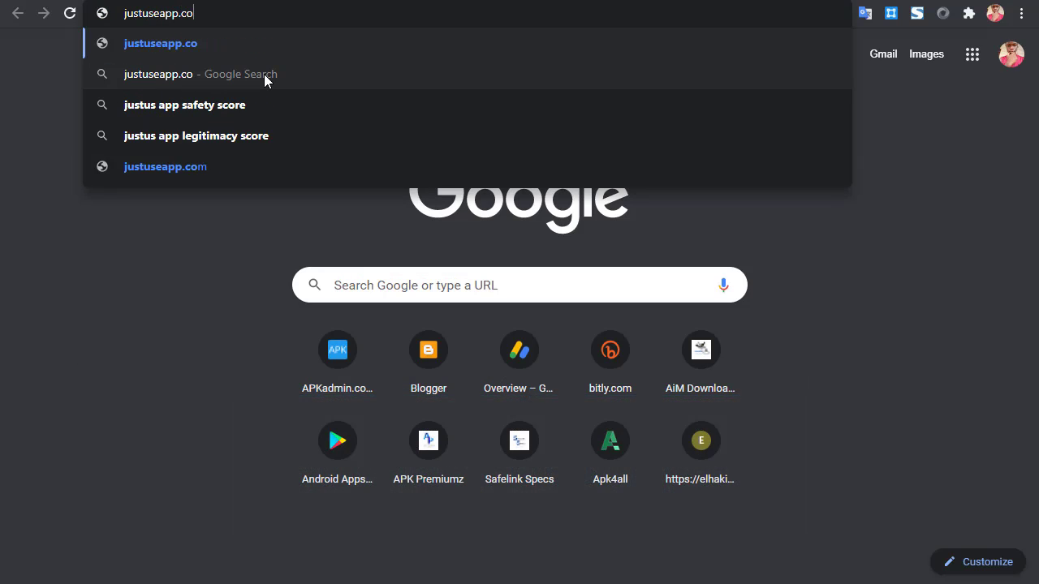
type("m")
key("Return")
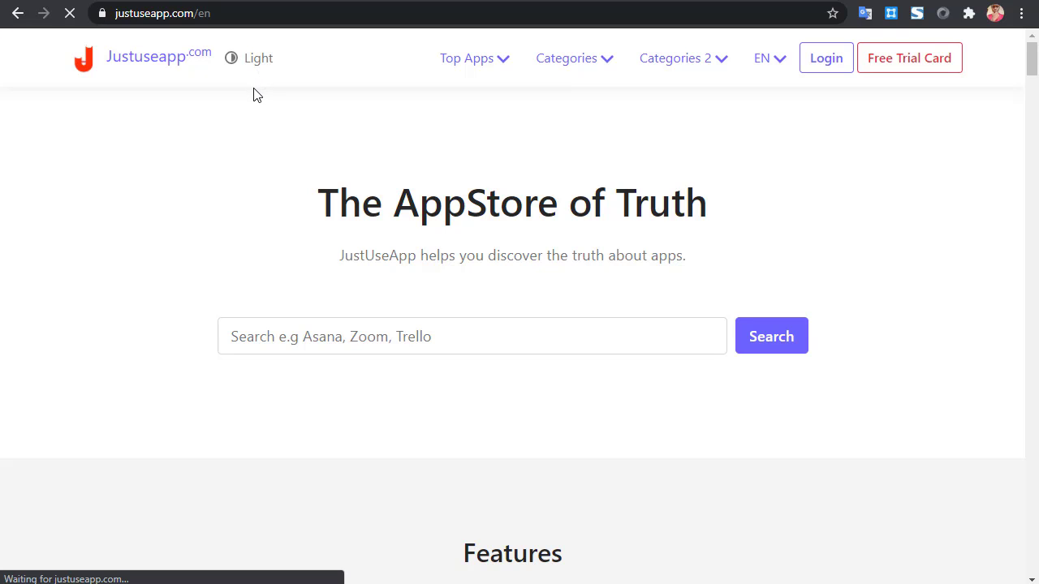
scroll(285, 168, "down", 1)
scroll(283, 167, "up", 1)
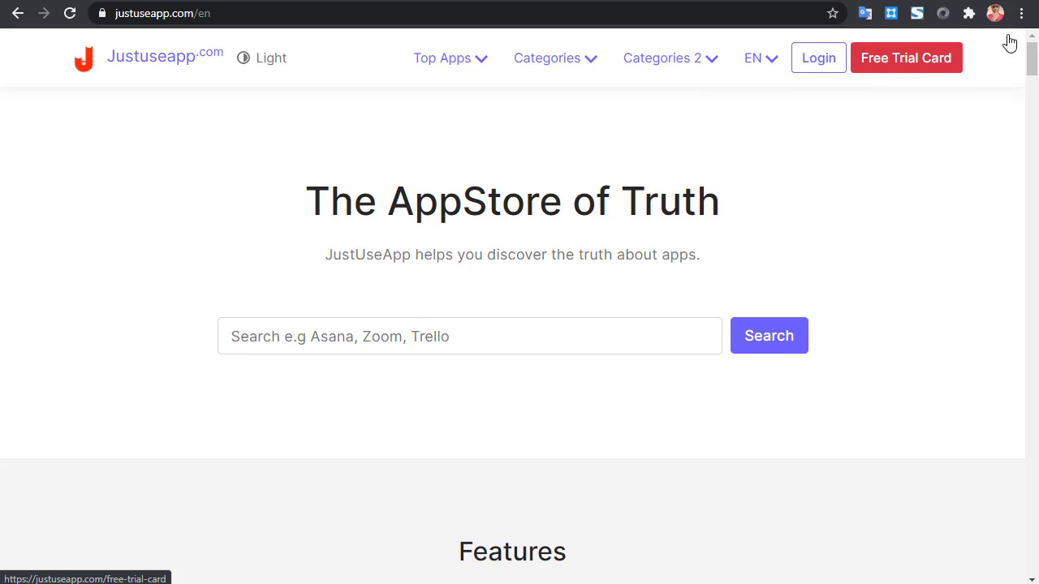
left_click(916, 63)
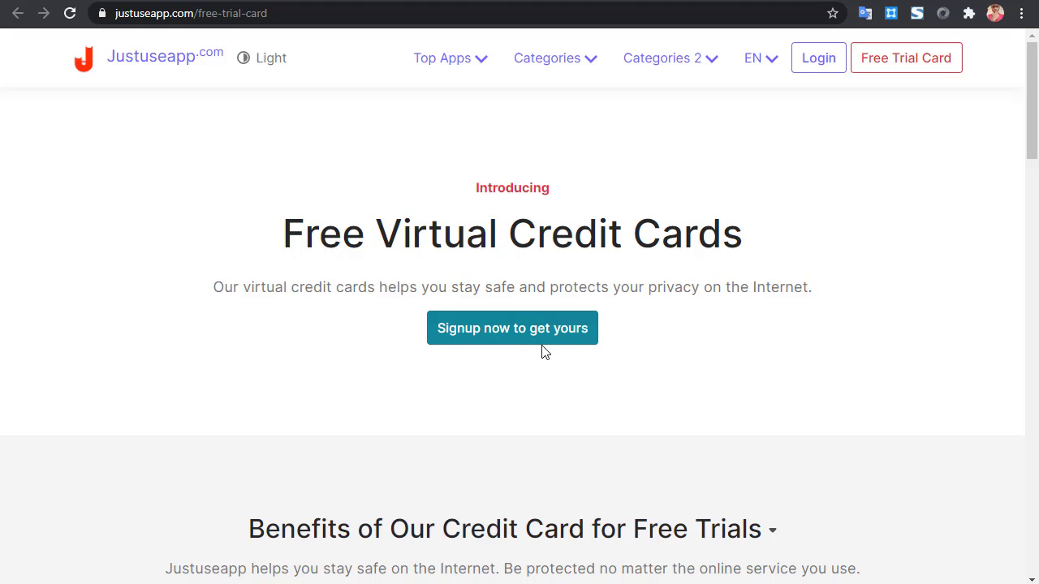
Step: Start signup, enter the name 'AiN Tutorials' in the Create account form, and open a new tab
left_click(494, 331)
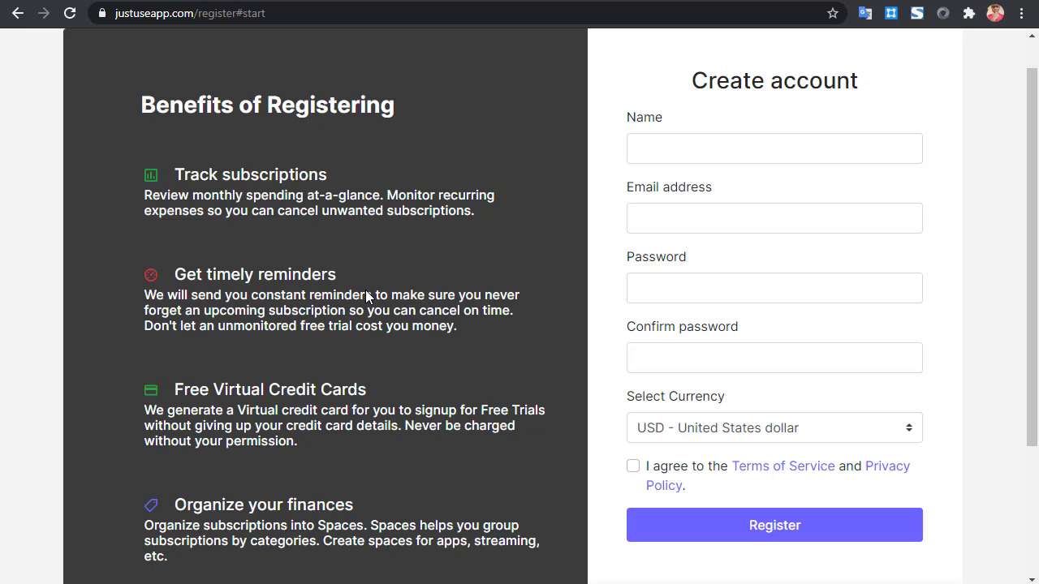
left_click(657, 148)
type("AiN")
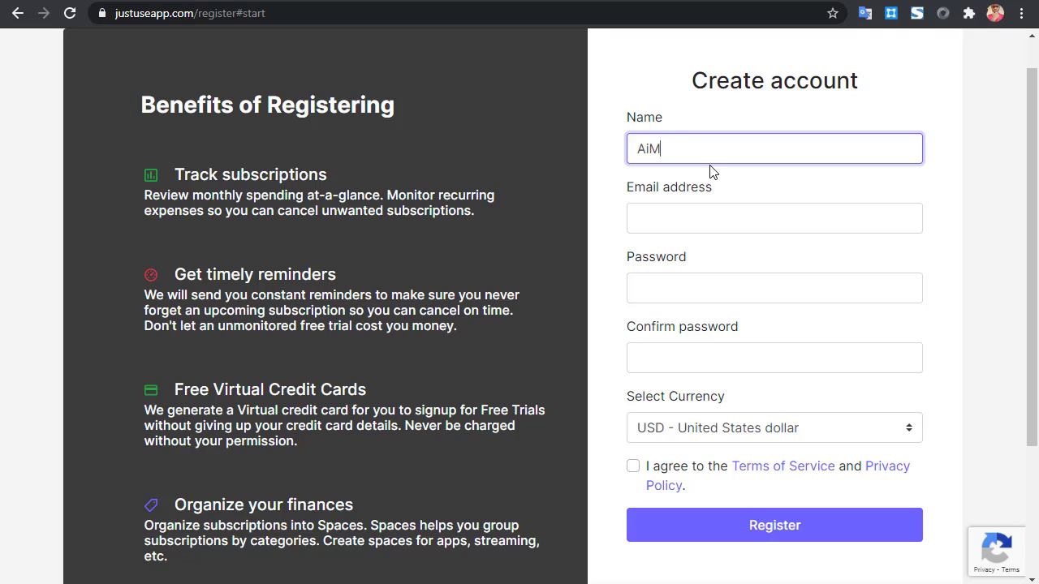
type(" T")
type("utorials")
left_click(725, 204)
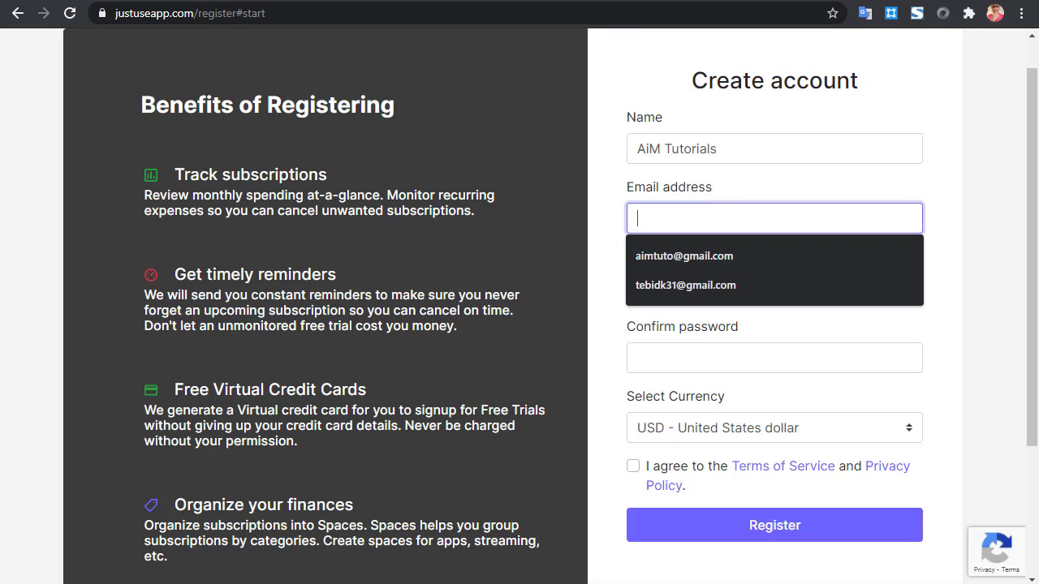
key("ctrl+t")
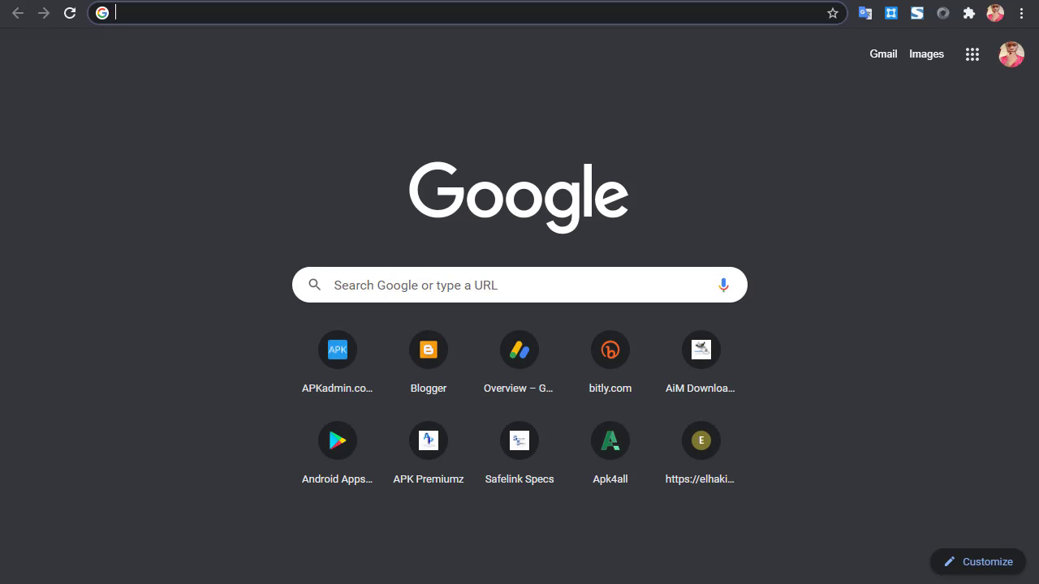
Step: Load temp-mail.org and copy its generated disposable email address
type("temp")
key("BackSpace")
type("m")
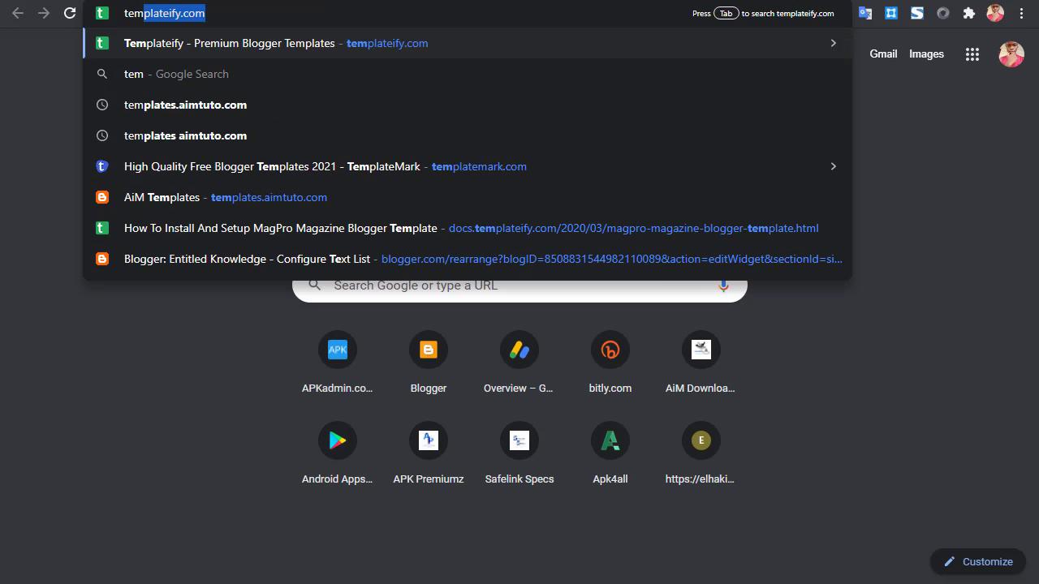
type("p-mail.org")
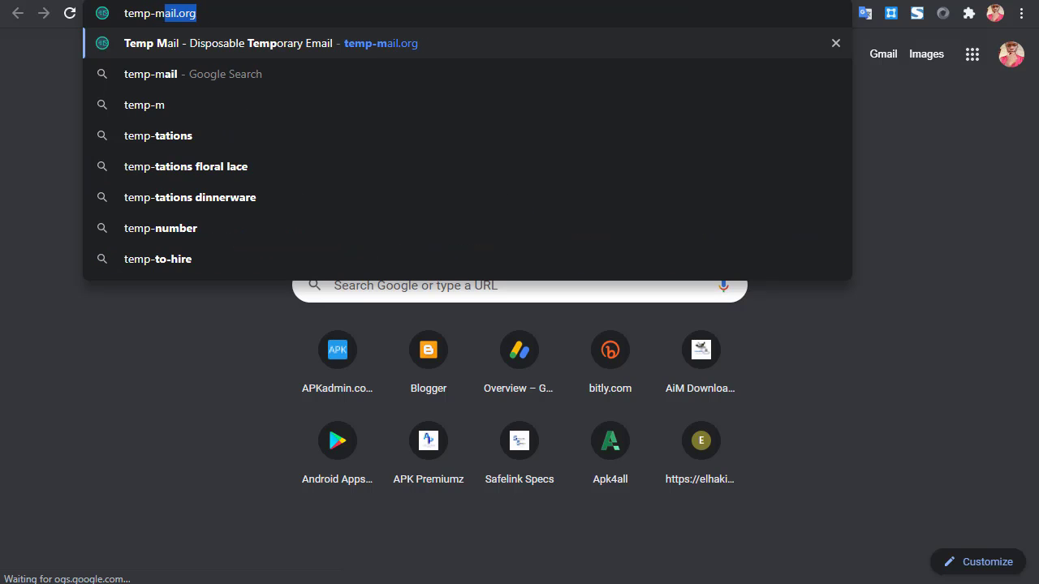
type("a")
key("Return")
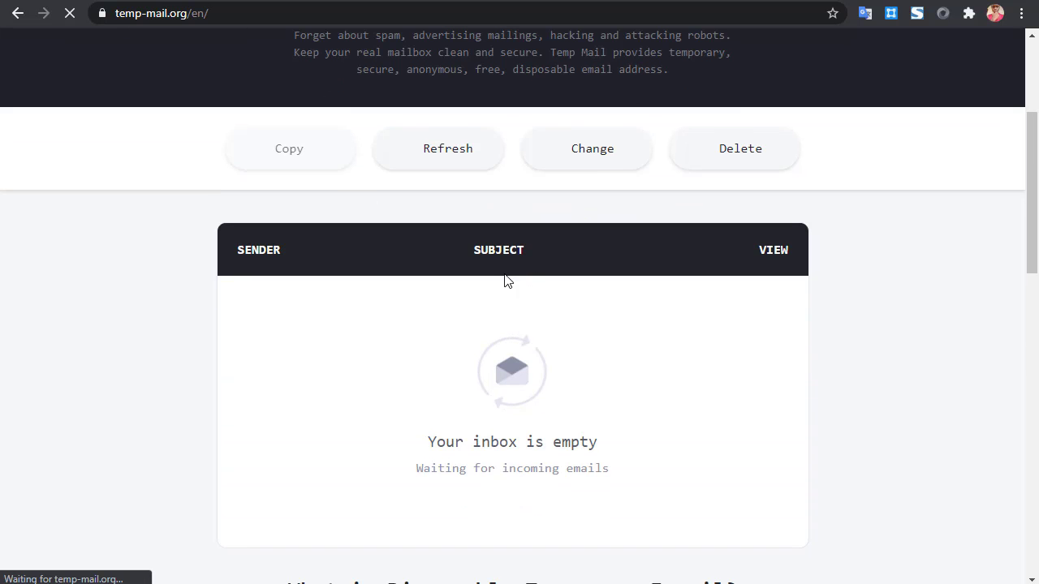
scroll(638, 178, "up", 3)
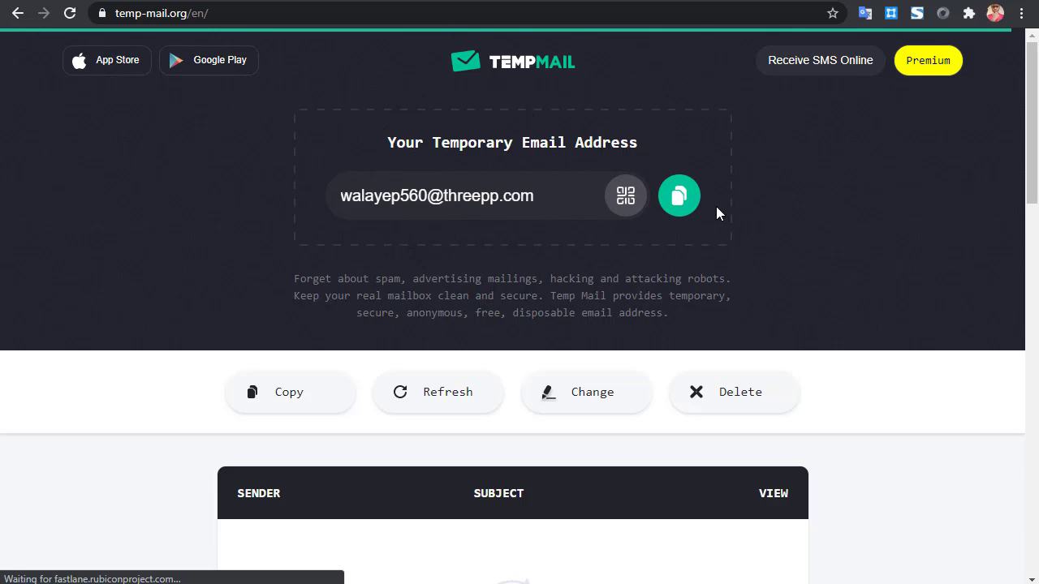
left_click(682, 207)
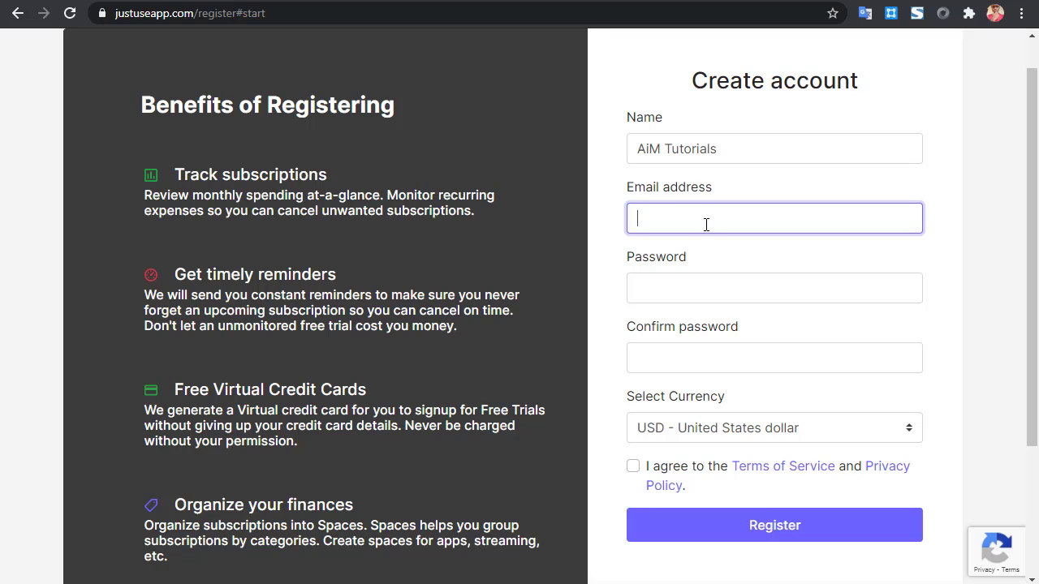
Step: Paste the temporary email into the signup form and discard the browser's suggested password
key("ctrl+v")
left_click(661, 292)
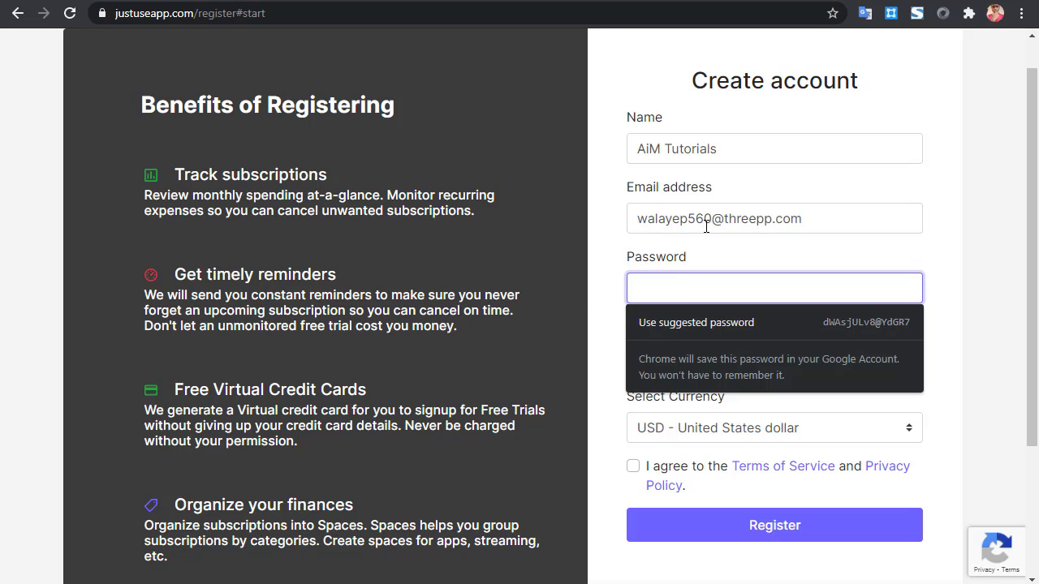
left_click(721, 313)
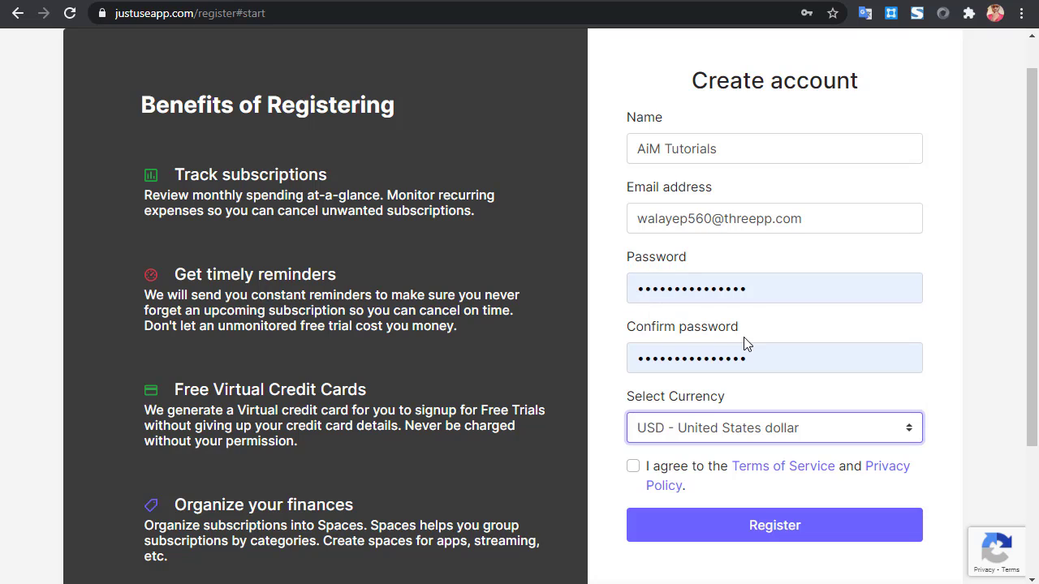
left_click_drag(790, 291, 608, 310)
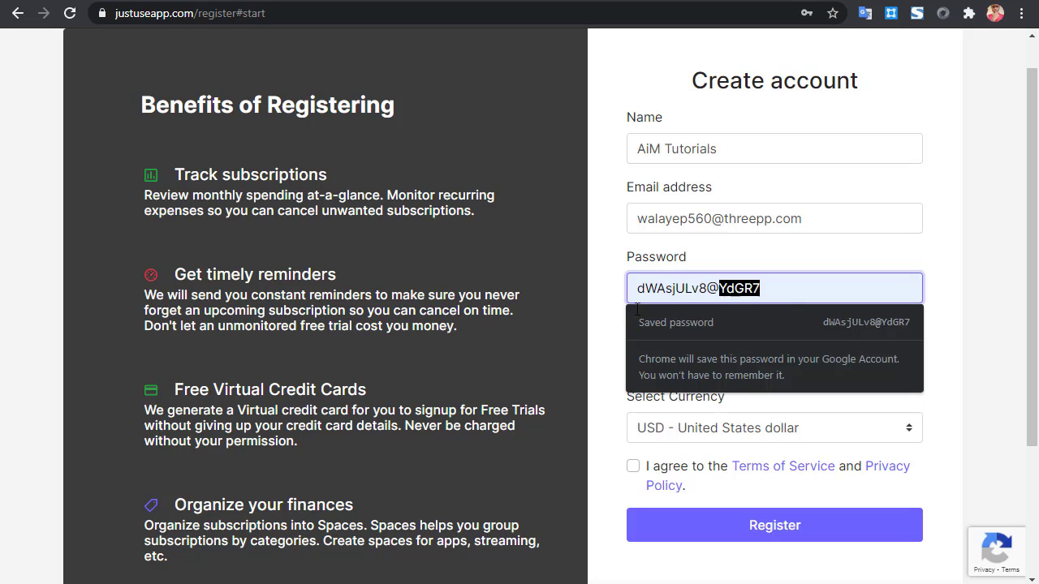
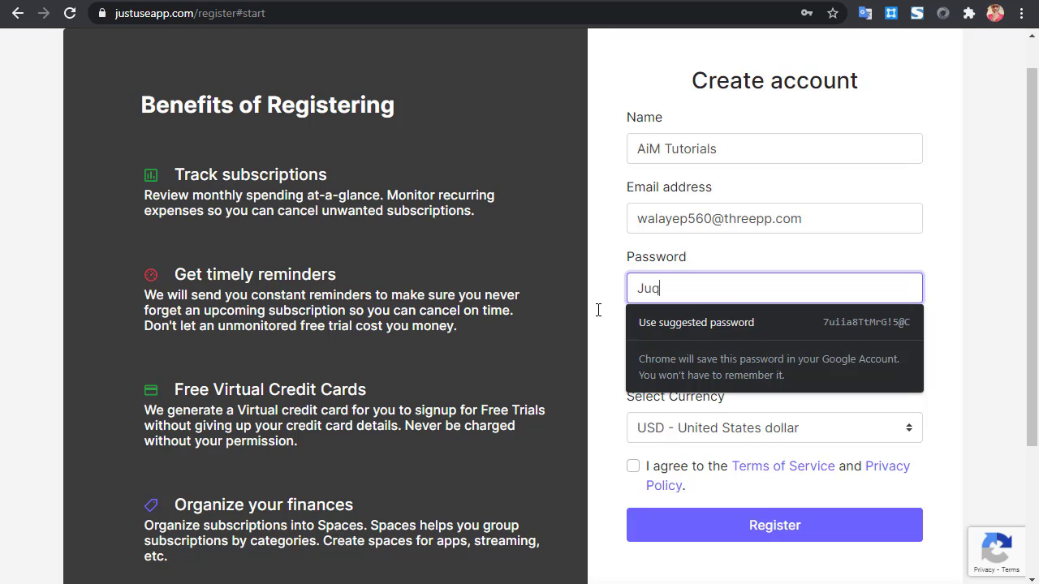
key("BackSpace")
key("BackSpace")
left_click(966, 331)
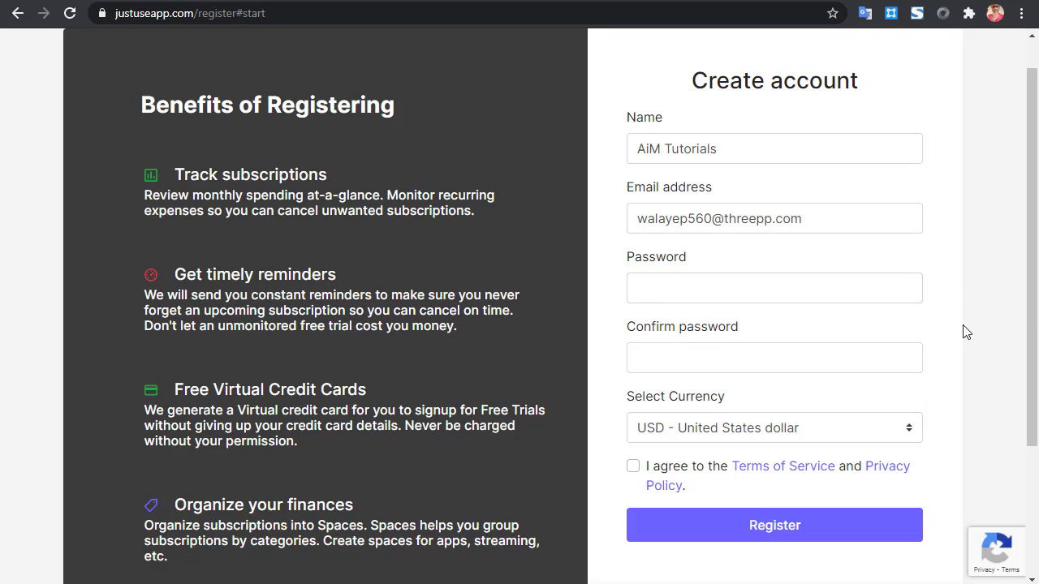
left_click(694, 284)
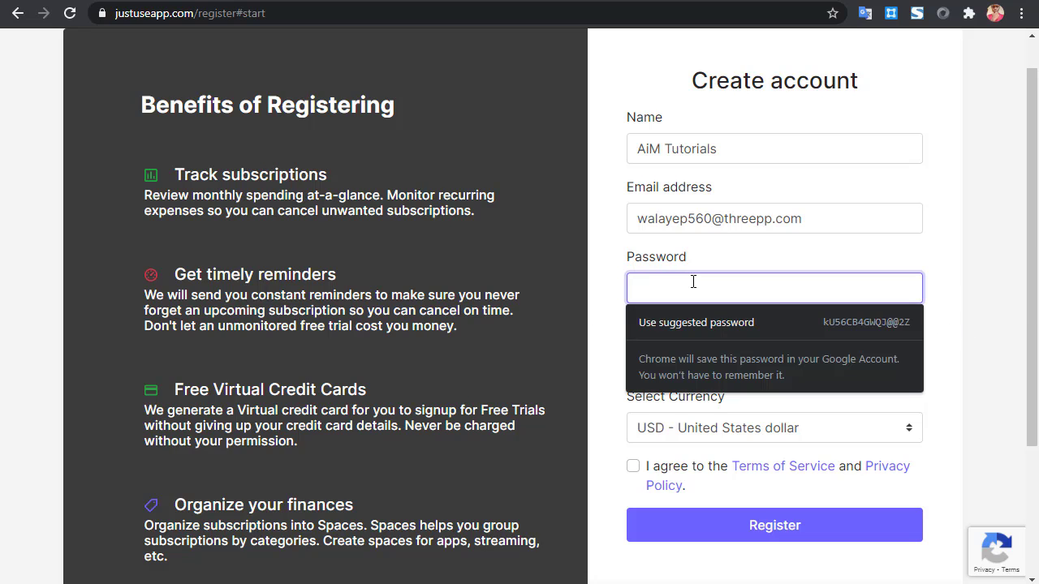
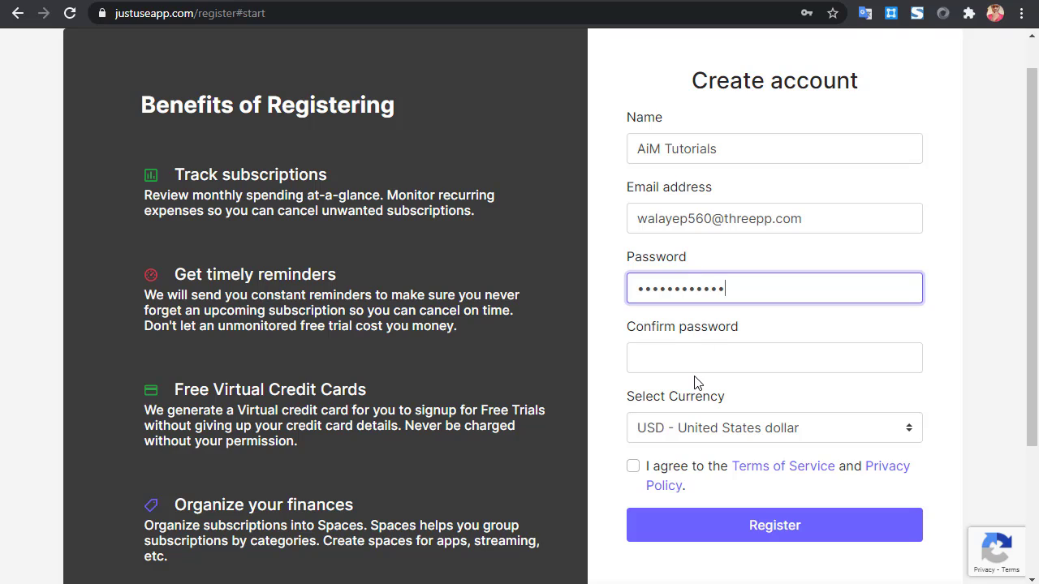
left_click(703, 363)
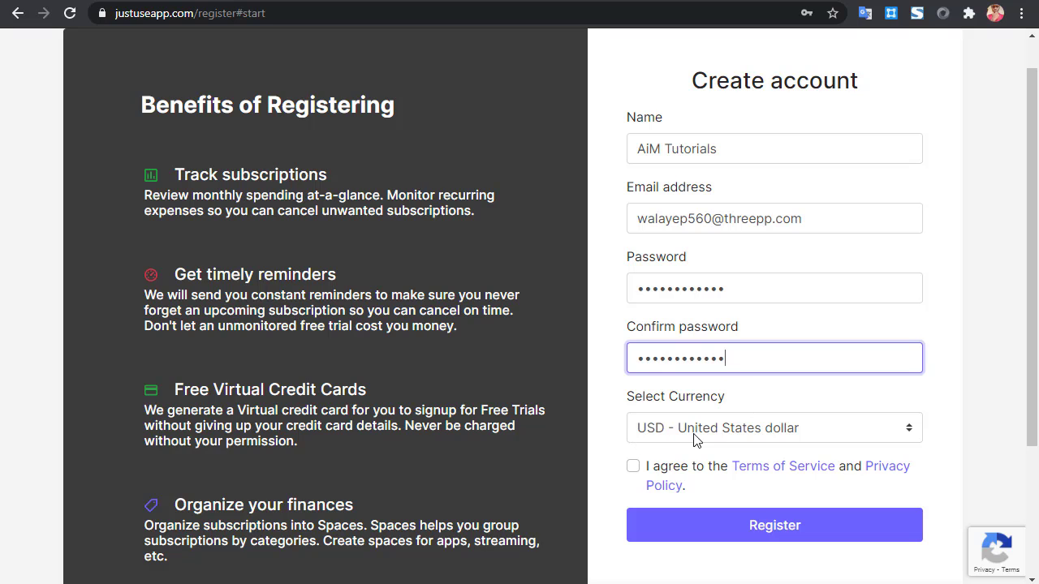
scroll(706, 430, "down", 1)
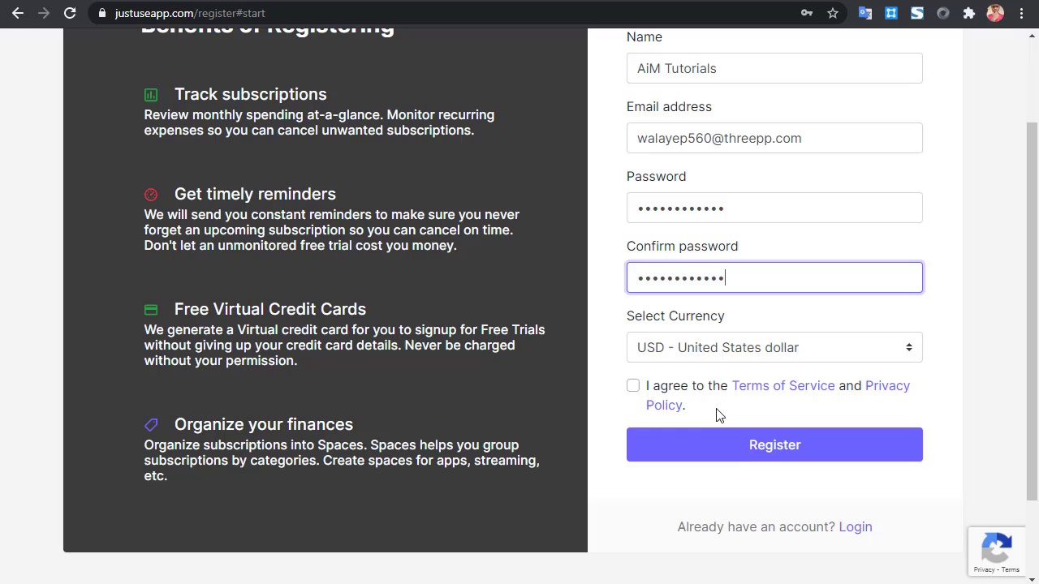
Step: Keep US dollar as the currency, accept the Terms of Service, and register the account
left_click(910, 352)
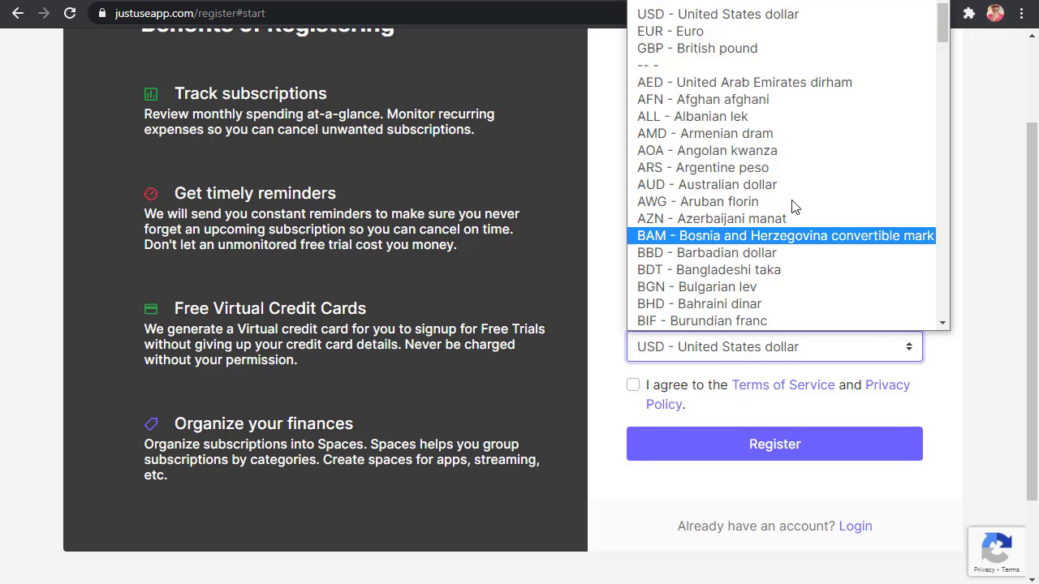
scroll(782, 177, "down", 10)
scroll(781, 177, "up", 10)
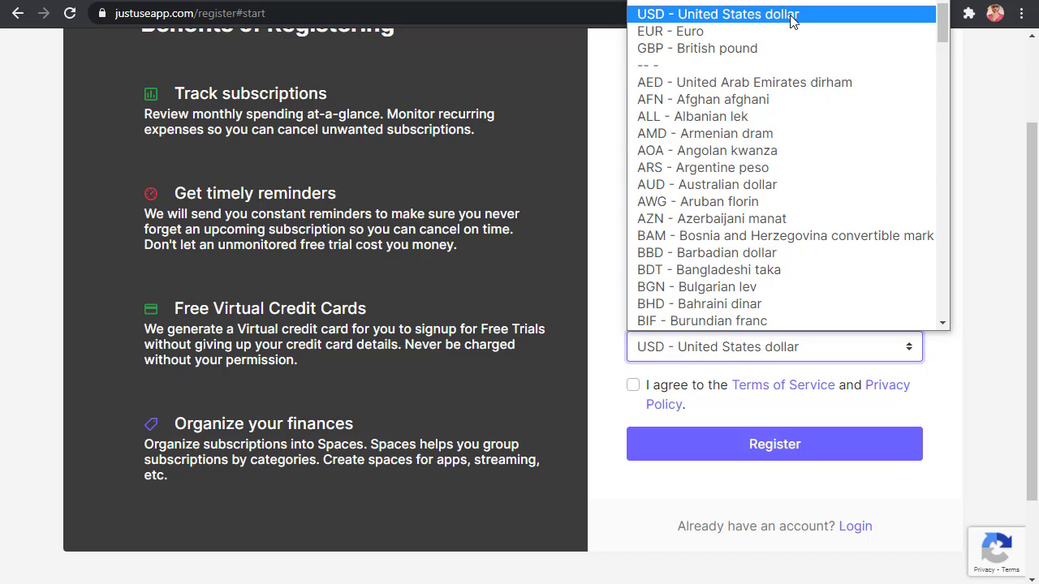
left_click(998, 341)
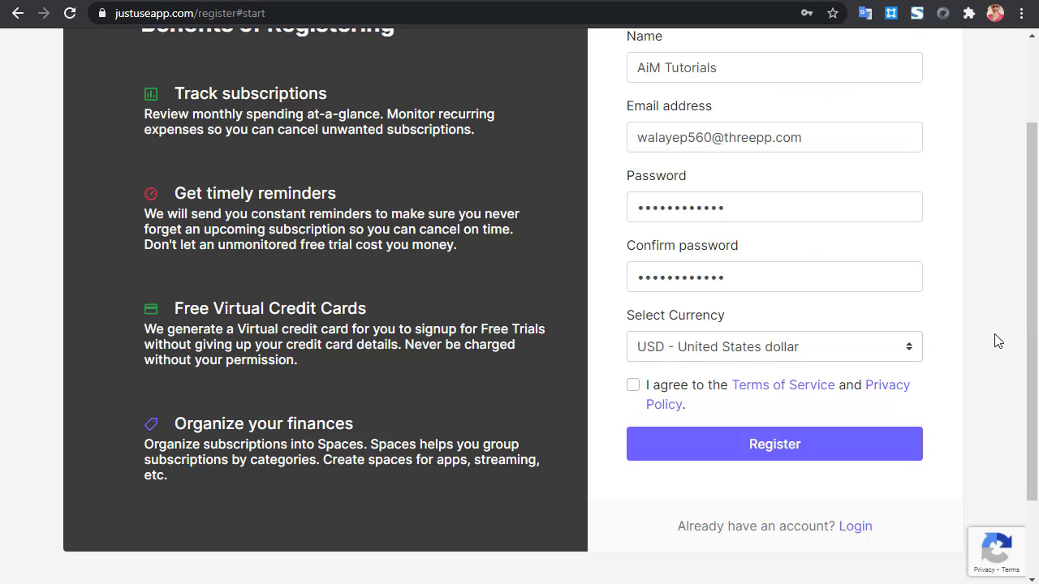
left_click(633, 386)
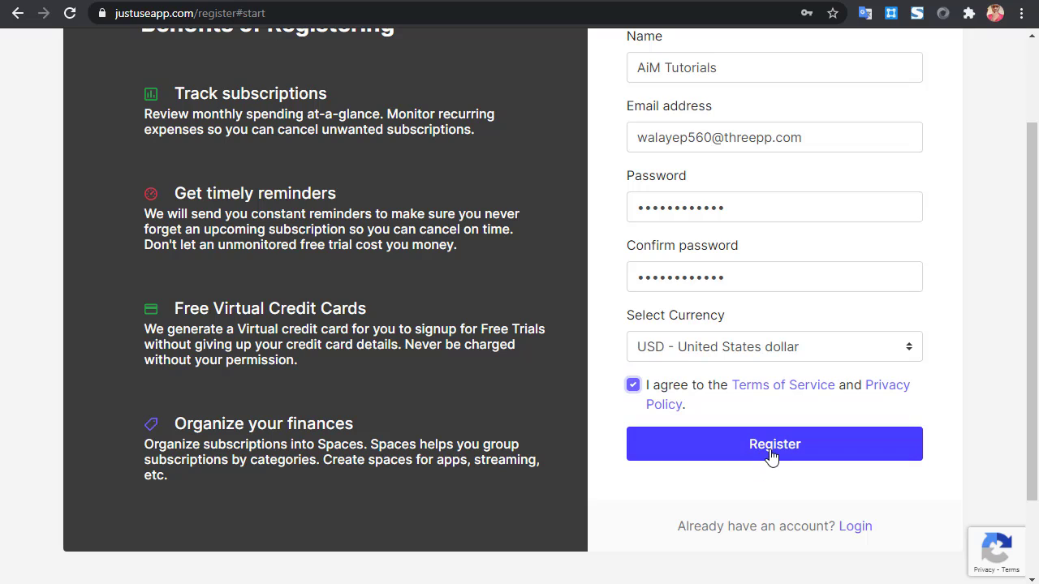
left_click(771, 455)
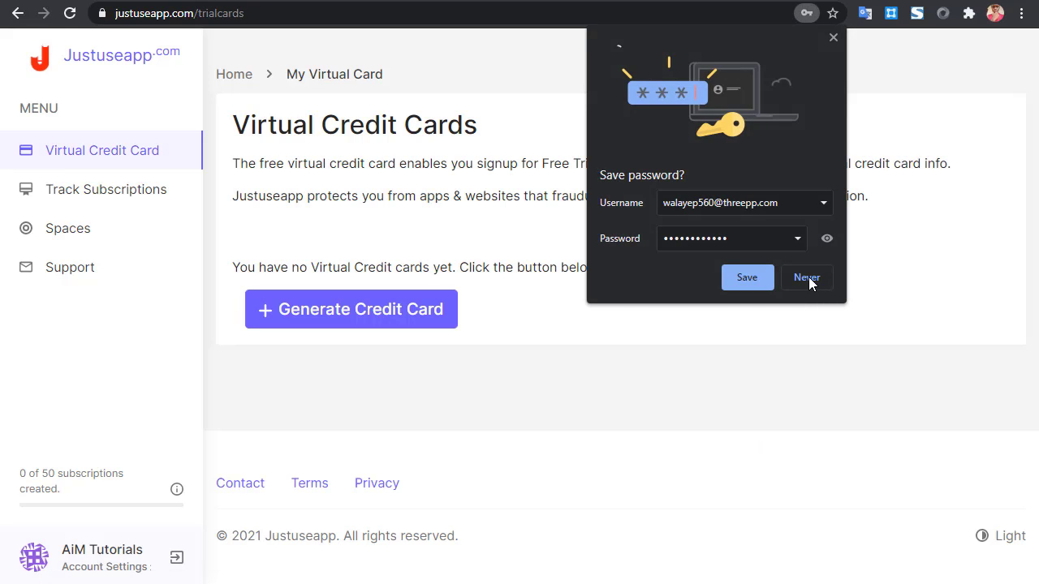
Step: Decline saving the password and highlight the intro, fraud-protection and no-cards lines
left_click(809, 276)
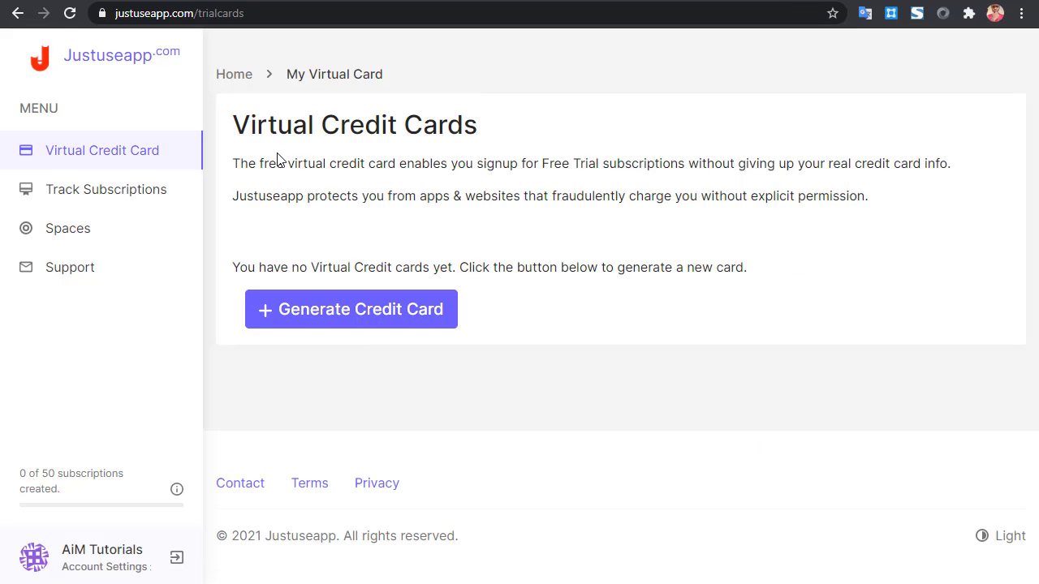
mouse_move(499, 112)
left_mouse_down()
mouse_move(239, 159)
mouse_move(512, 182)
mouse_move(952, 165)
left_mouse_up()
left_click(263, 185)
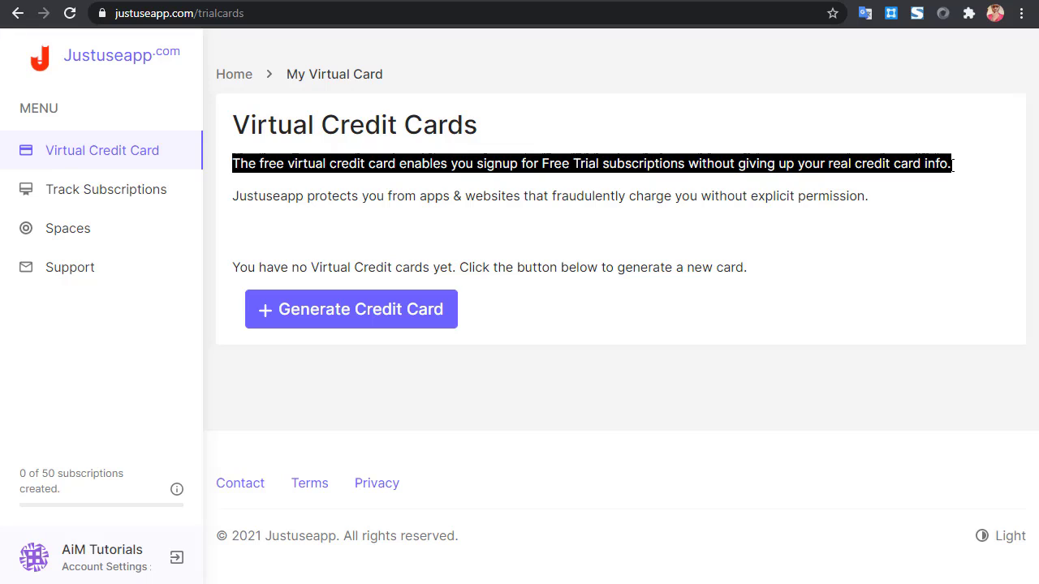
left_click(235, 197)
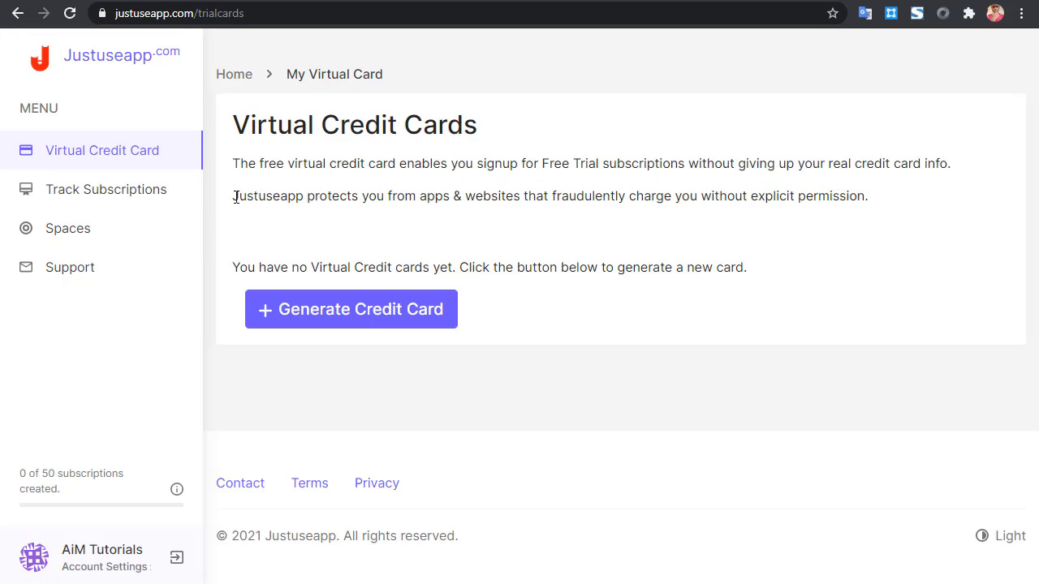
mouse_move(235, 197)
left_mouse_down()
mouse_move(342, 191)
mouse_move(528, 208)
left_mouse_up()
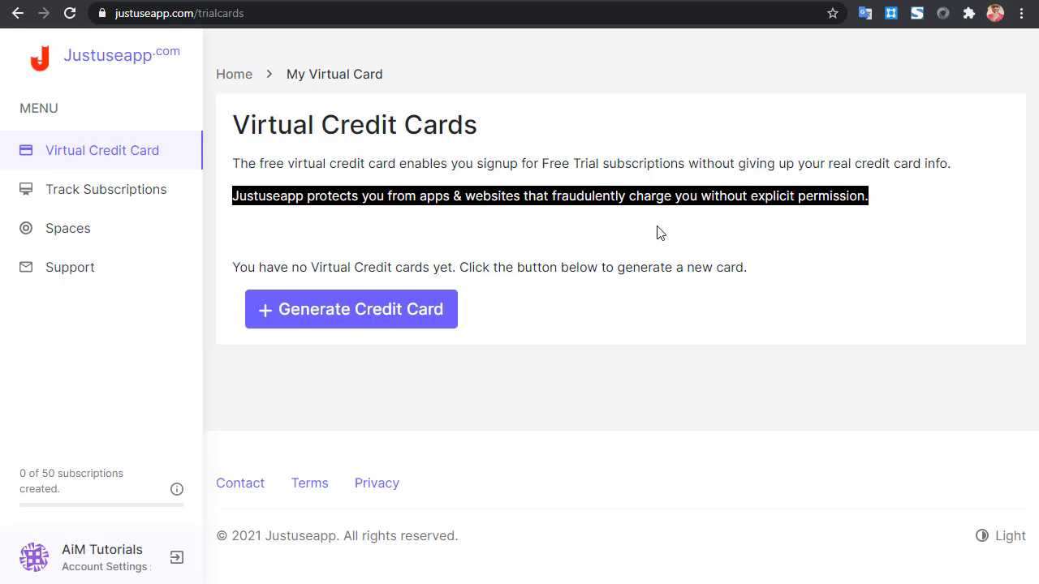
left_click(612, 263)
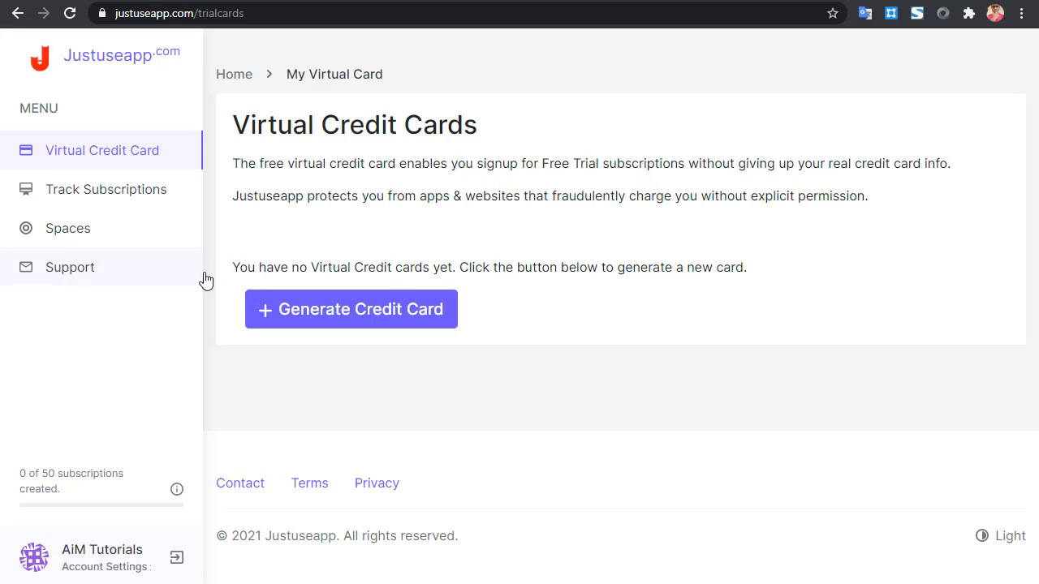
left_click_drag(235, 264, 471, 267)
left_click(526, 265)
Step: Generate a free Visa virtual card and highlight its card number and cardholder name
left_click(304, 312)
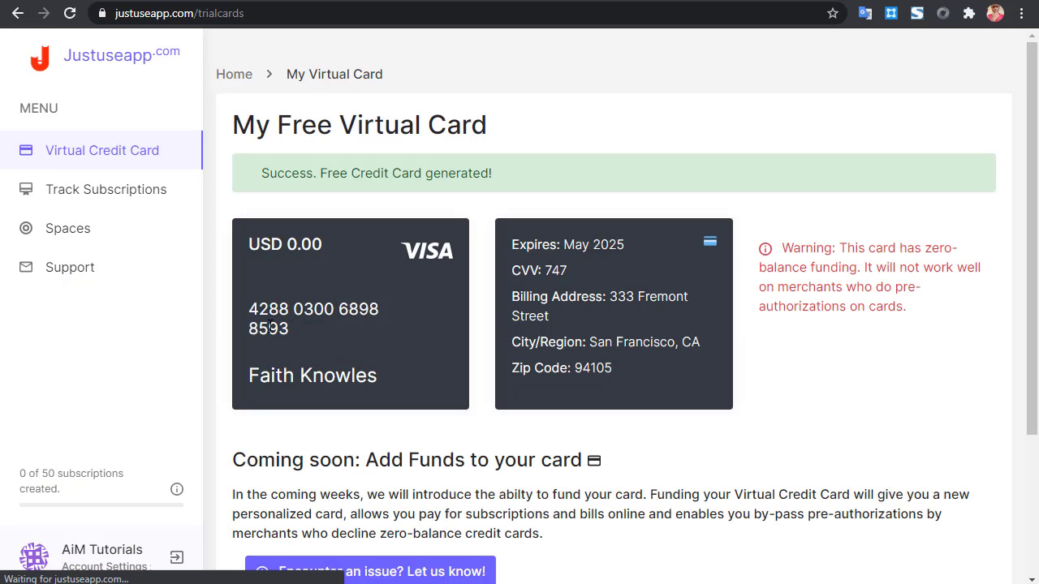
left_click_drag(241, 310, 377, 375)
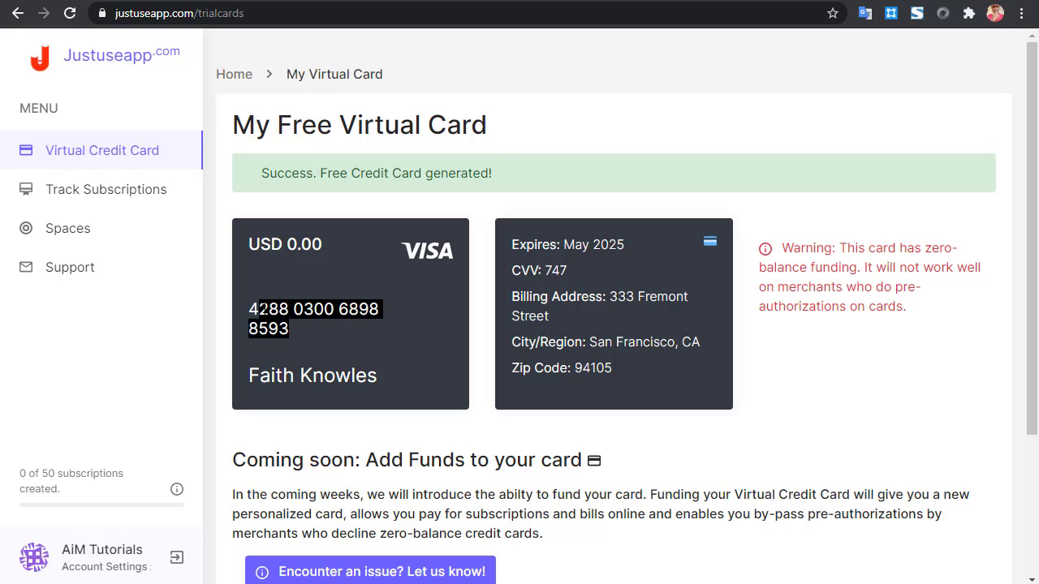
left_click(377, 375)
triple_click(359, 378)
left_click(583, 291)
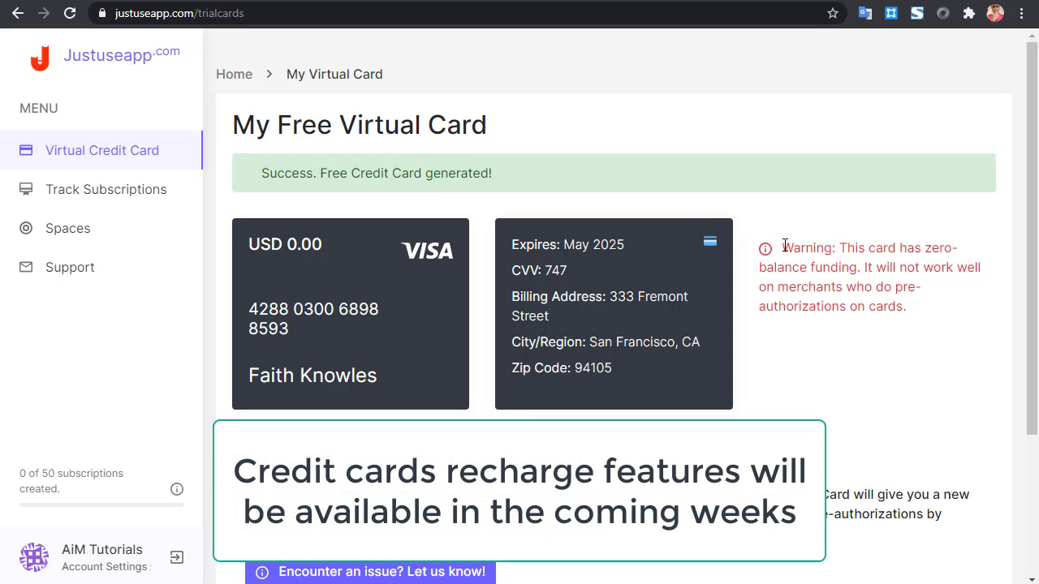
double_click(827, 251)
mouse_move(842, 248)
left_mouse_down()
mouse_move(839, 280)
mouse_move(858, 267)
left_mouse_up()
left_click_drag(933, 268, 903, 302)
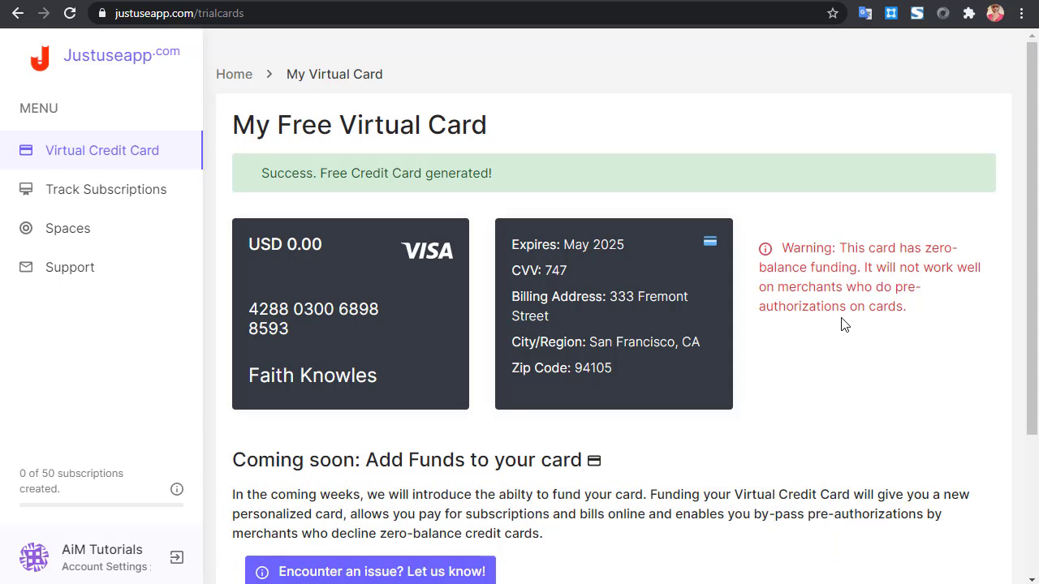